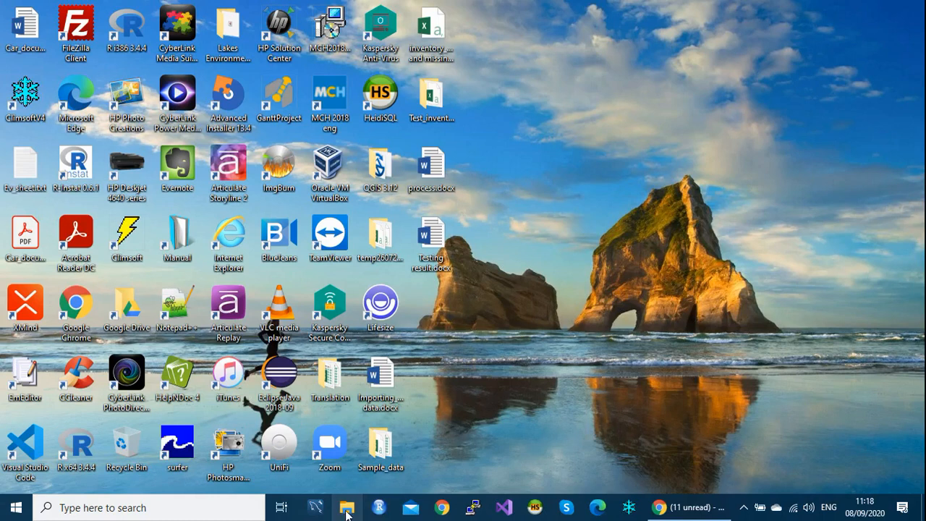
Step: Browse in File Explorer to the folder C:\Program Files (x86)\ClimsoftV4\Dbase
key(super+e)
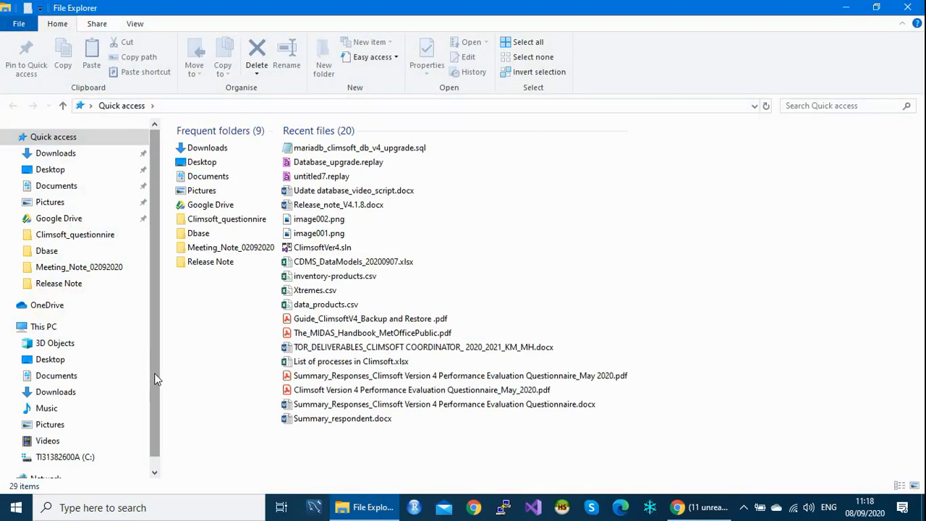
scroll(150, 401, down, 1)
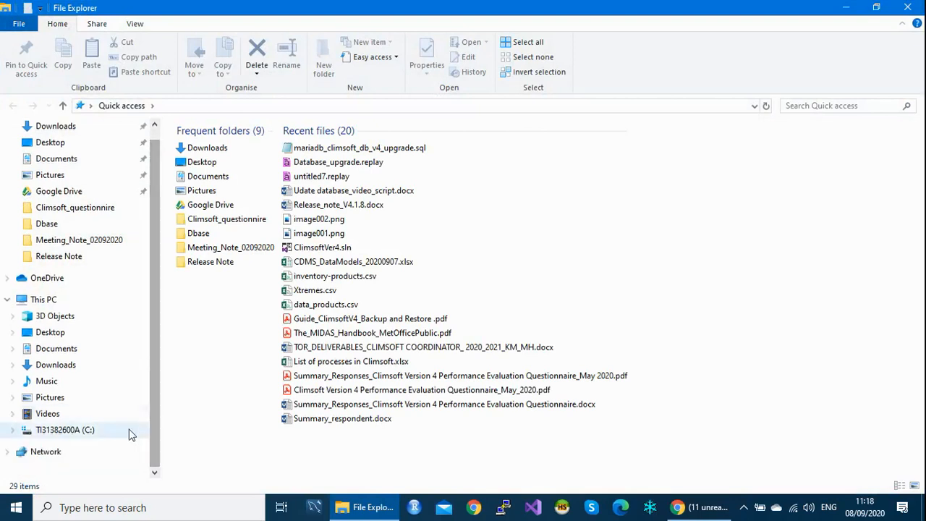
click(83, 432)
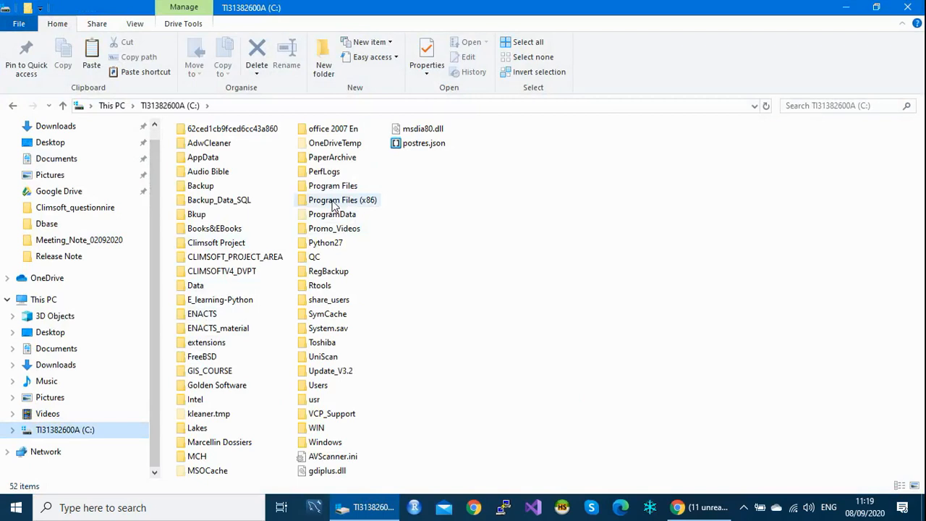
double_click(335, 202)
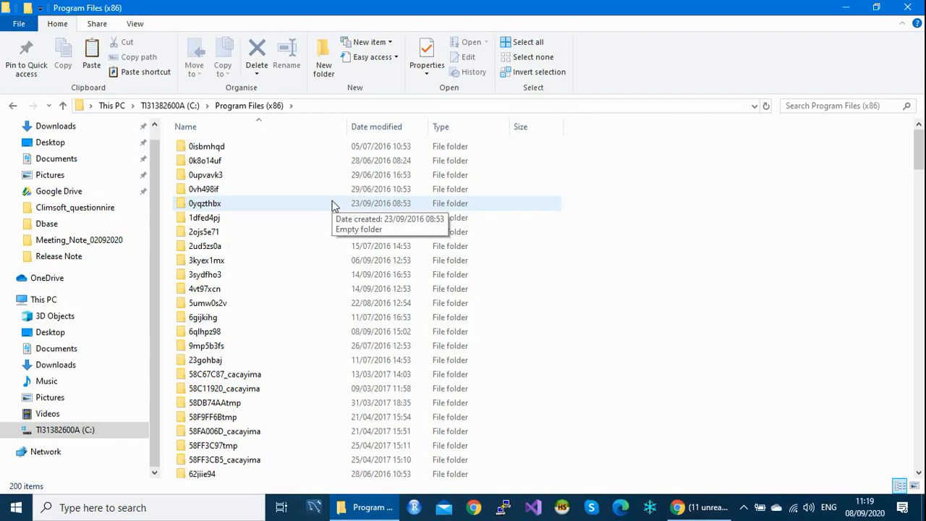
key(c)
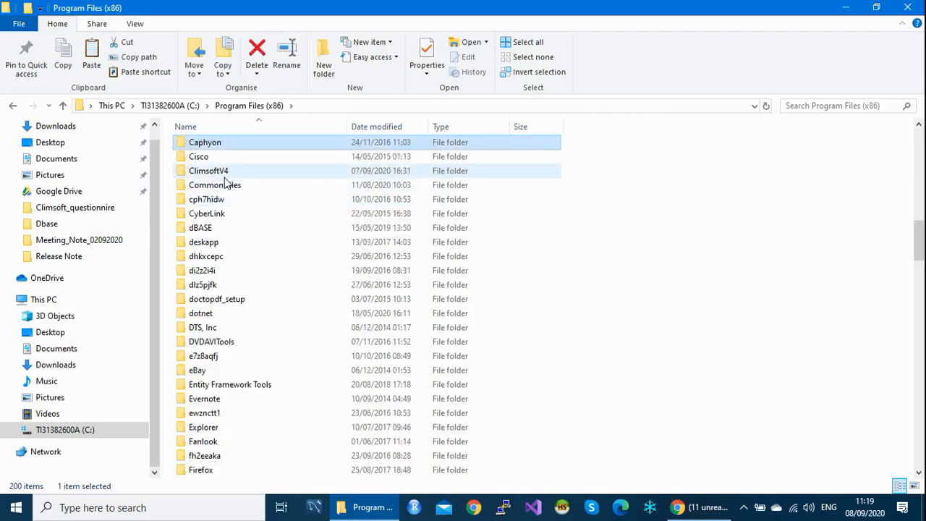
double_click(220, 174)
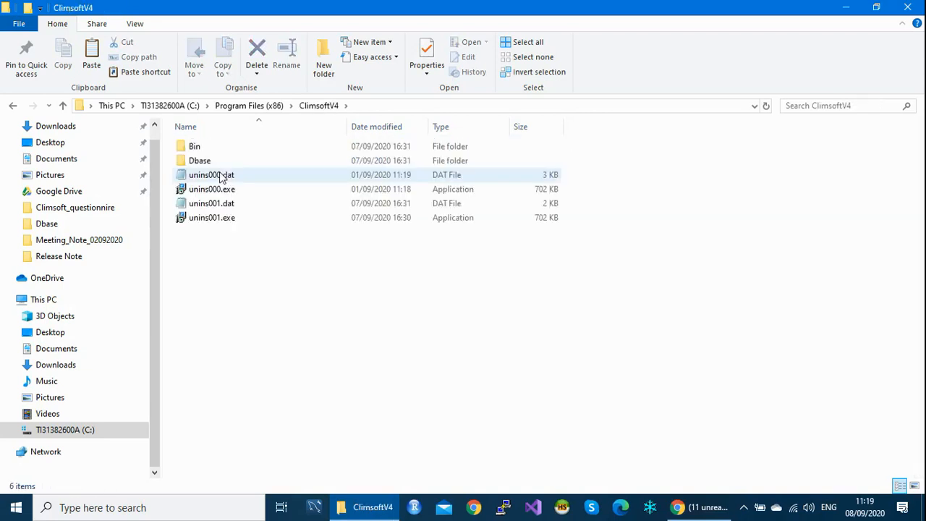
double_click(210, 165)
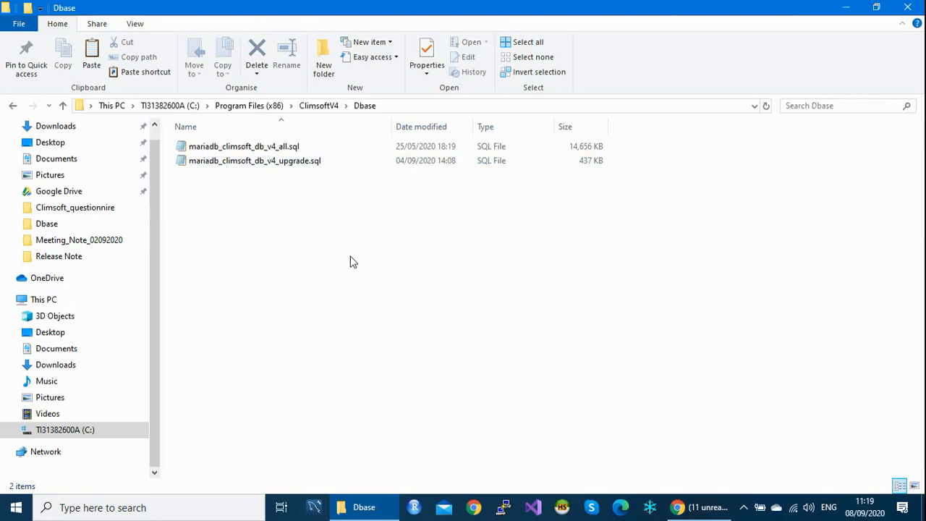
Step: Select mariadb_climsoft_db_v4_upgrade.sql, show the Dbase folder's full path, and close File Explorer
click(271, 165)
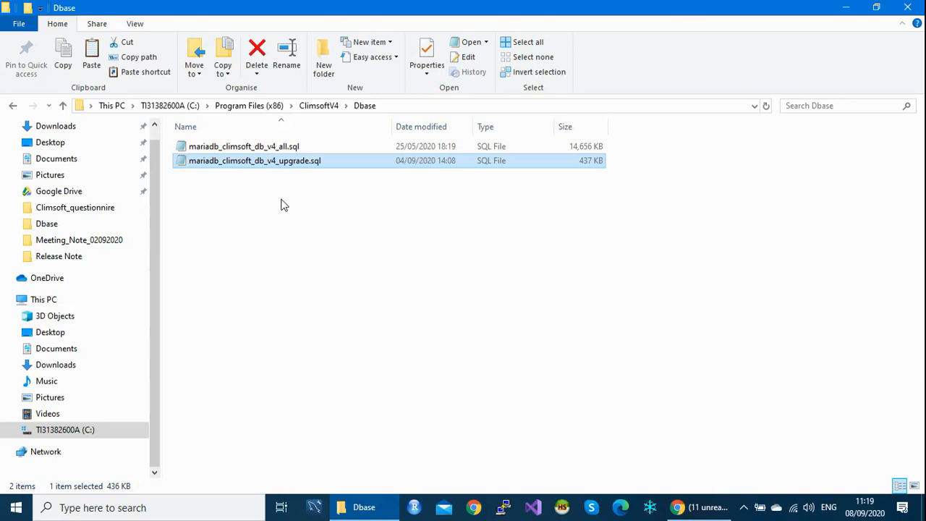
click(392, 105)
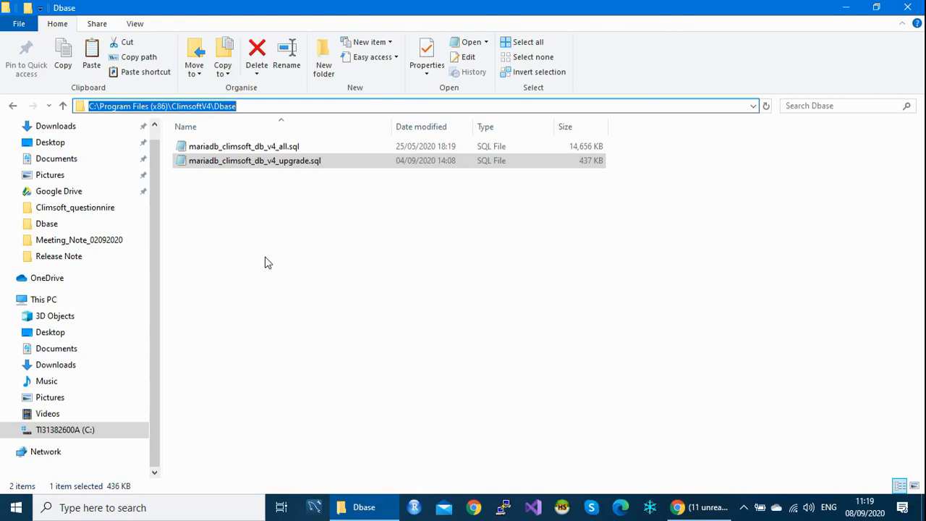
click(909, 10)
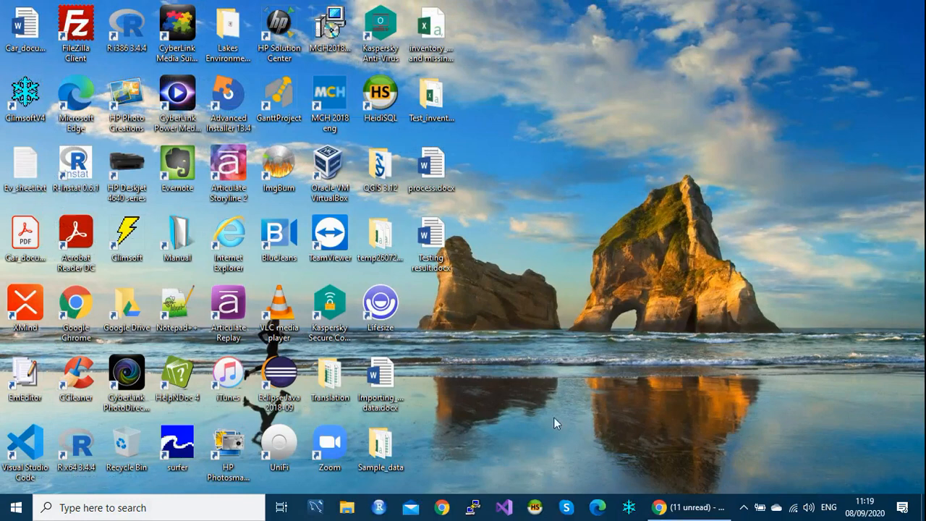
Step: Open HeidiSQL, connect with the MARIADB session, and collapse the mariadb_climsoft_db_v4 table list
click(536, 508)
drag(658, 71, 571, 65)
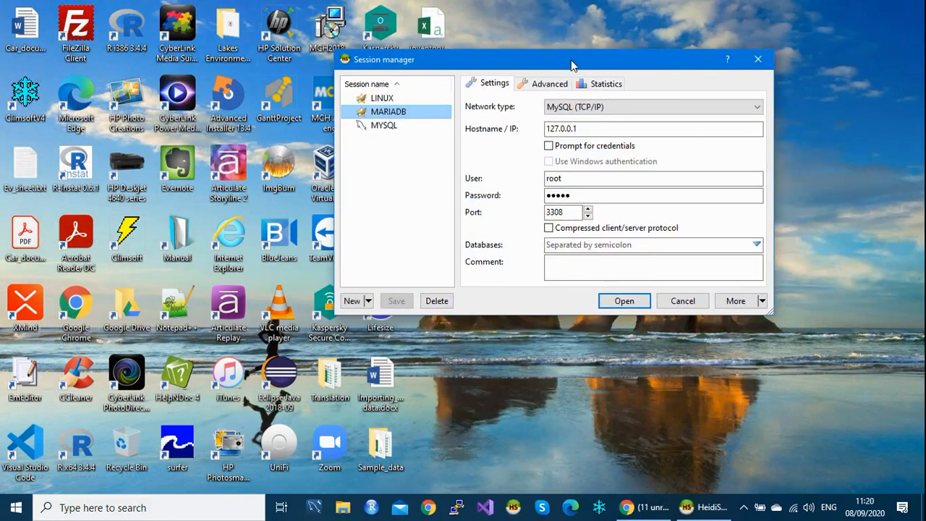
click(619, 302)
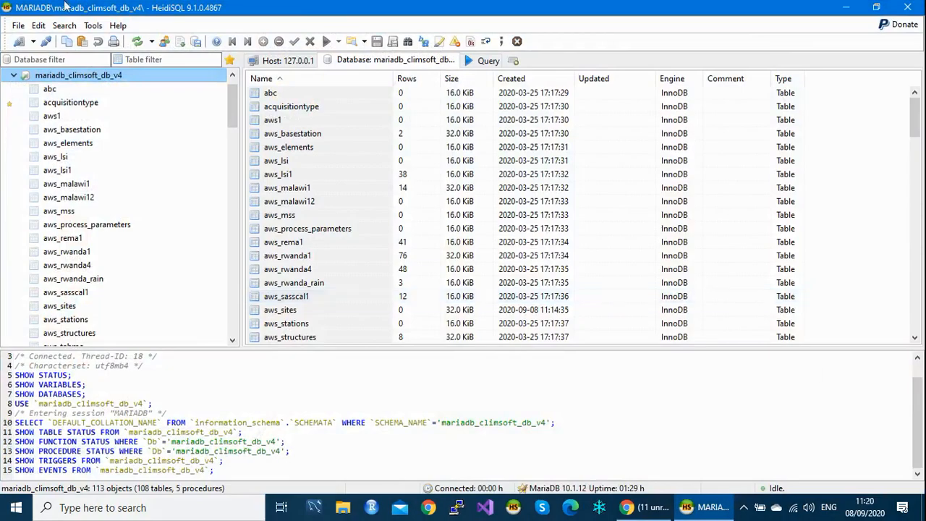
click(13, 76)
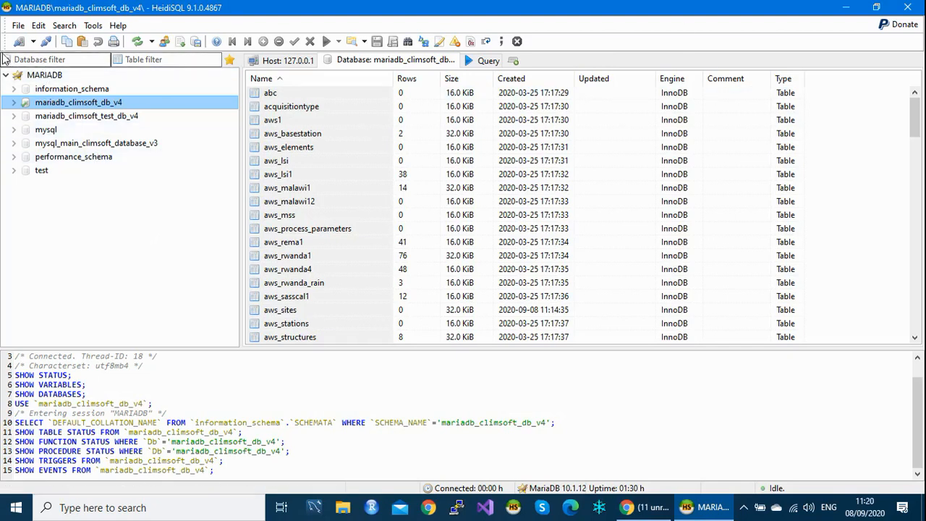
Step: Start loading an SQL file and browse to Program Files (x86) on the C: drive
click(17, 26)
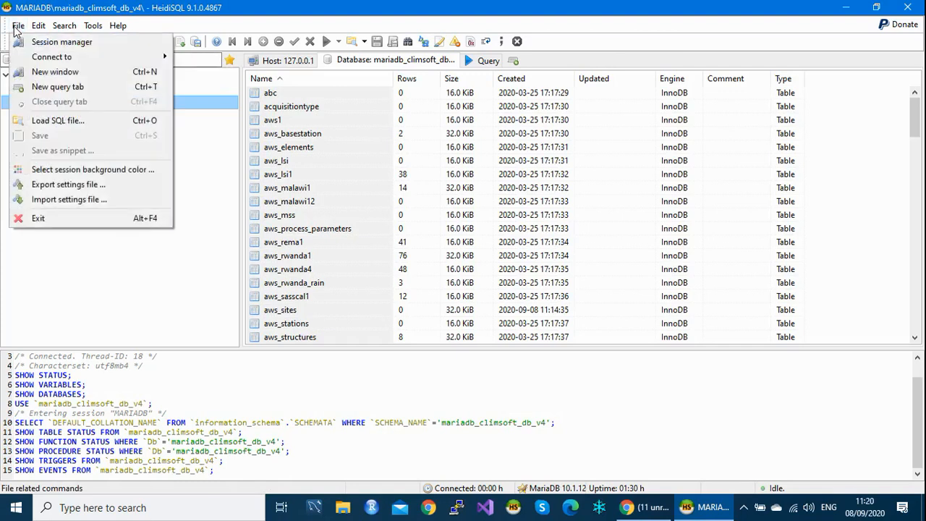
click(58, 120)
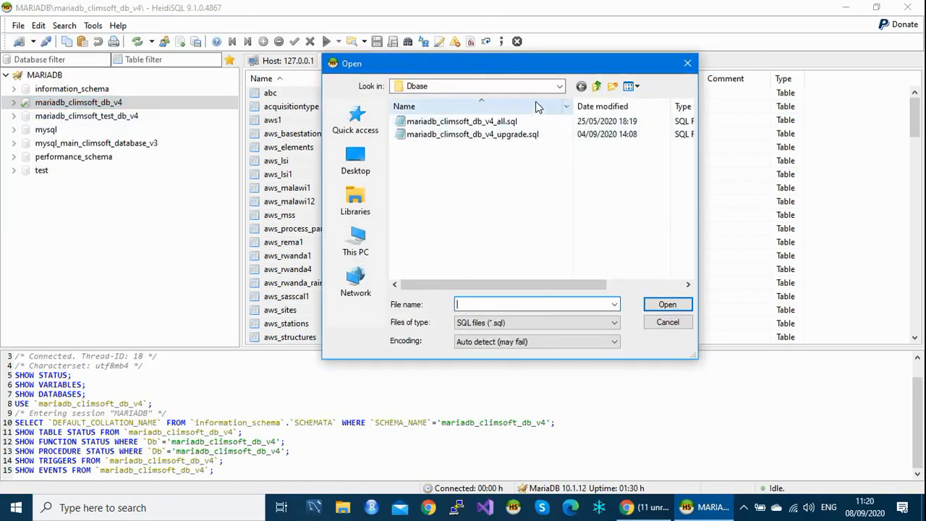
click(359, 242)
scroll(458, 274, down, 5)
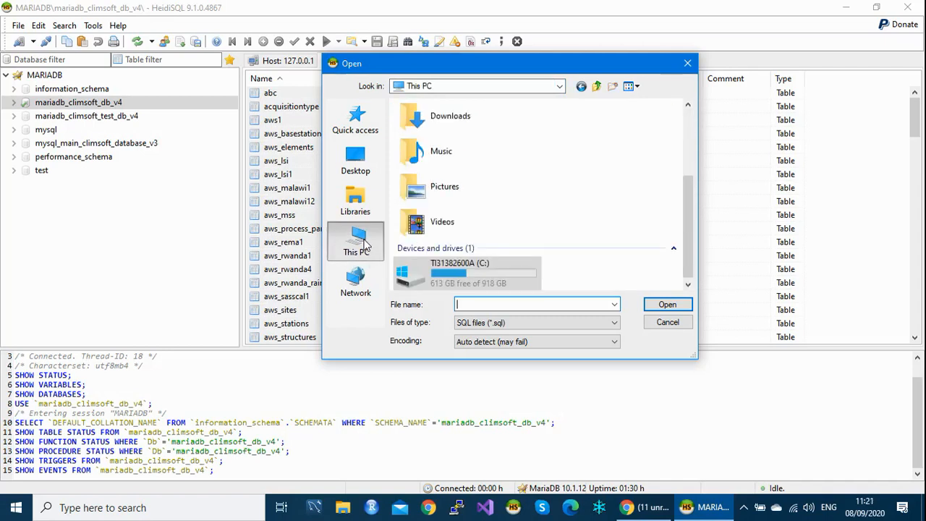
double_click(456, 279)
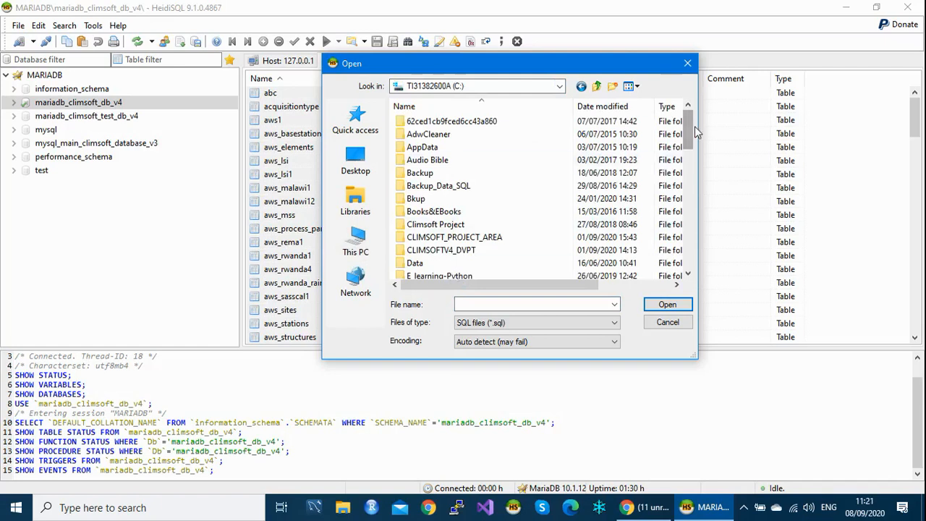
drag(695, 126, 690, 204)
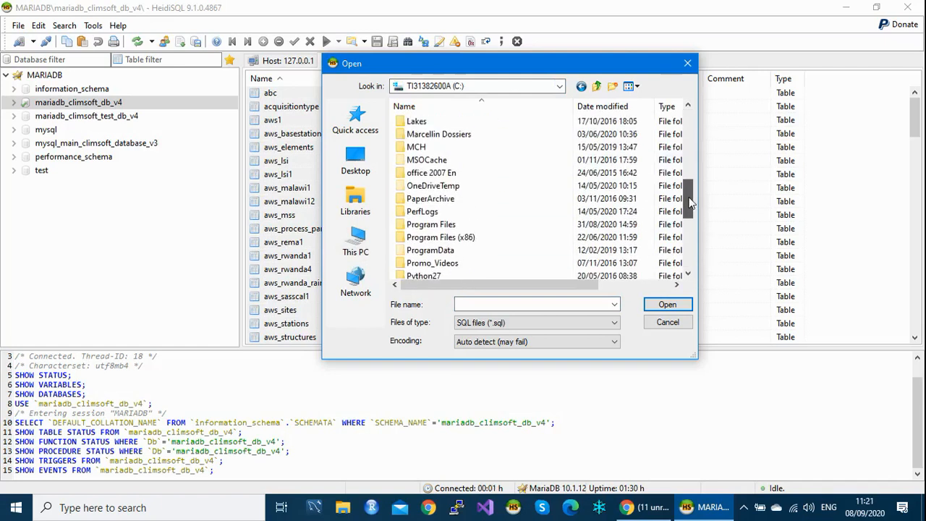
double_click(445, 241)
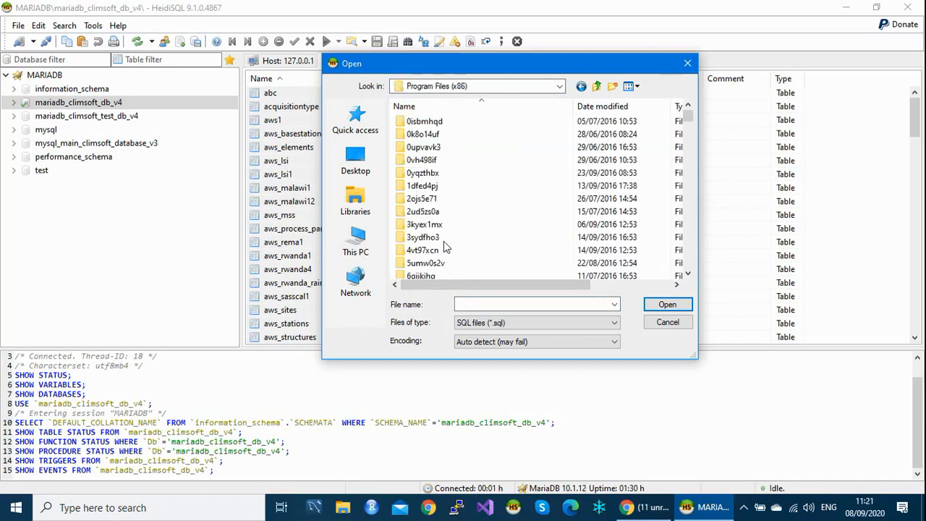
Step: Load mariadb_climsoft_db_v4_upgrade.sql from the ClimsoftV4\Dbase folder into a query
click(414, 135)
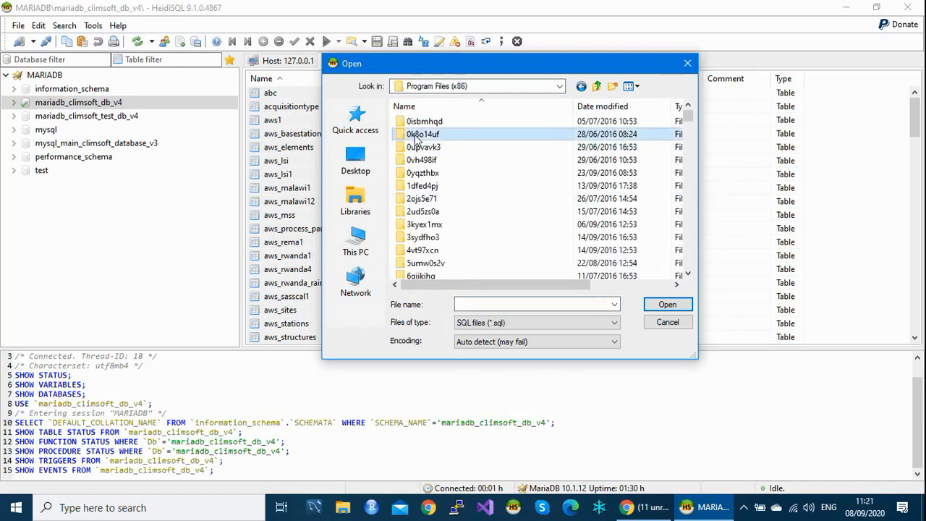
key(c)
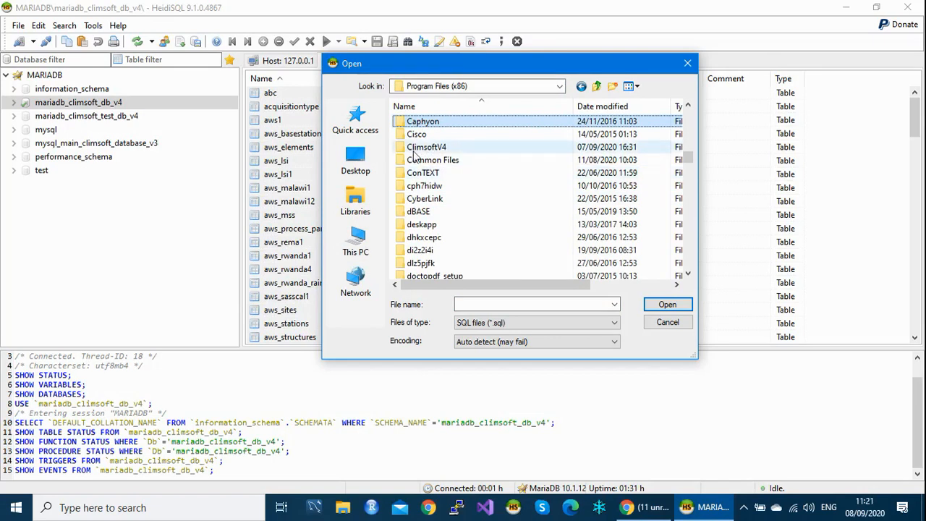
double_click(414, 148)
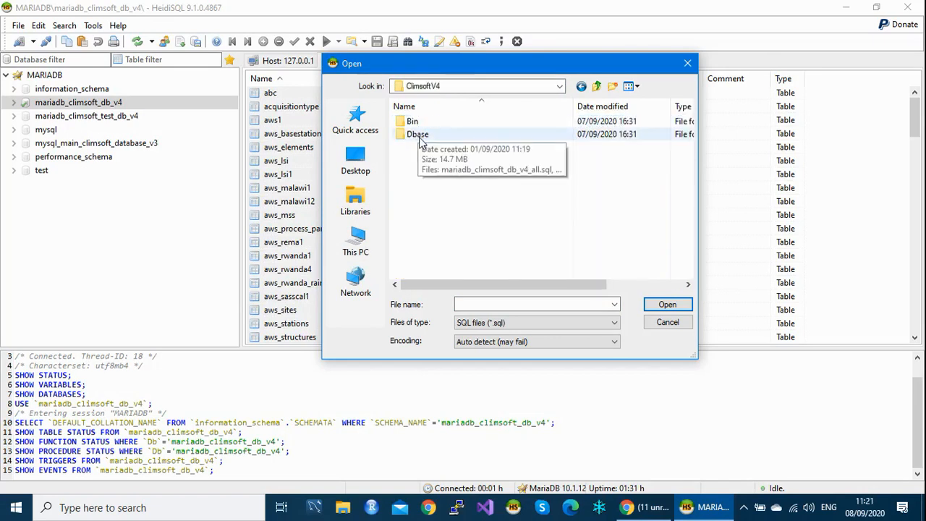
double_click(419, 137)
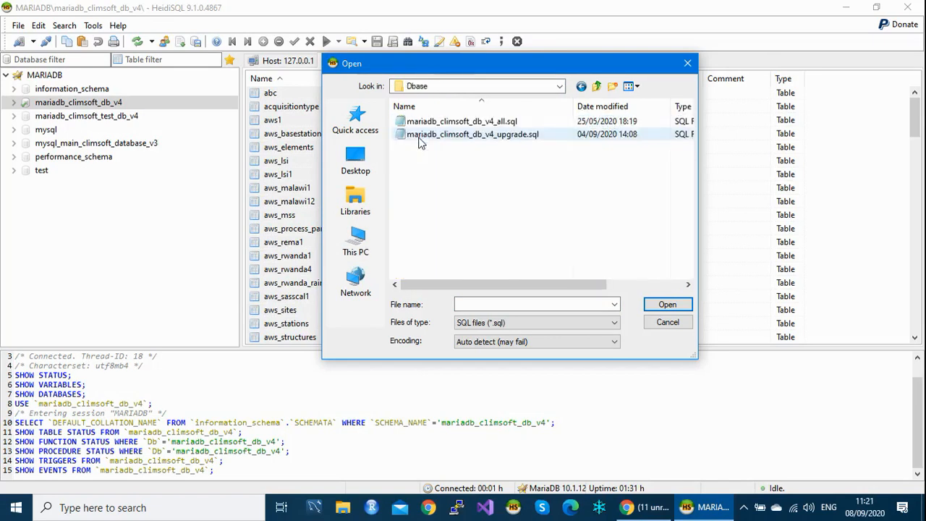
click(433, 136)
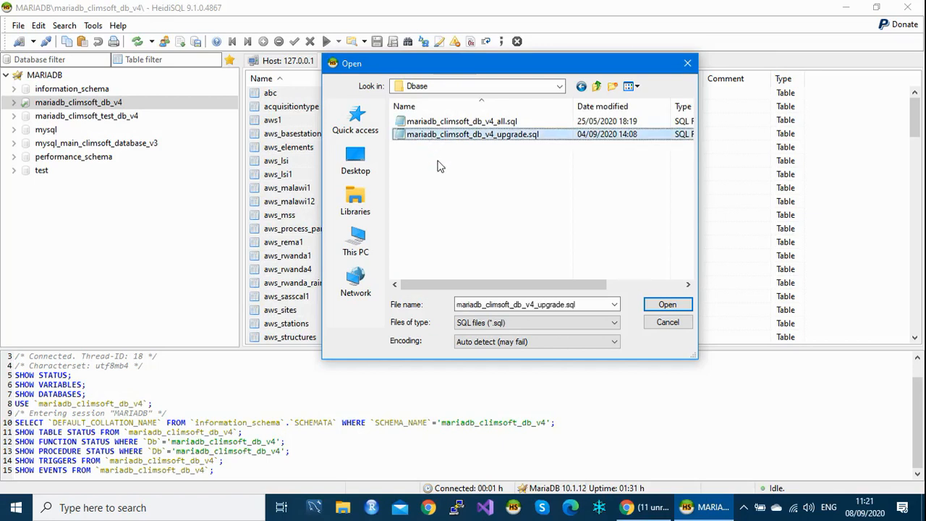
click(667, 306)
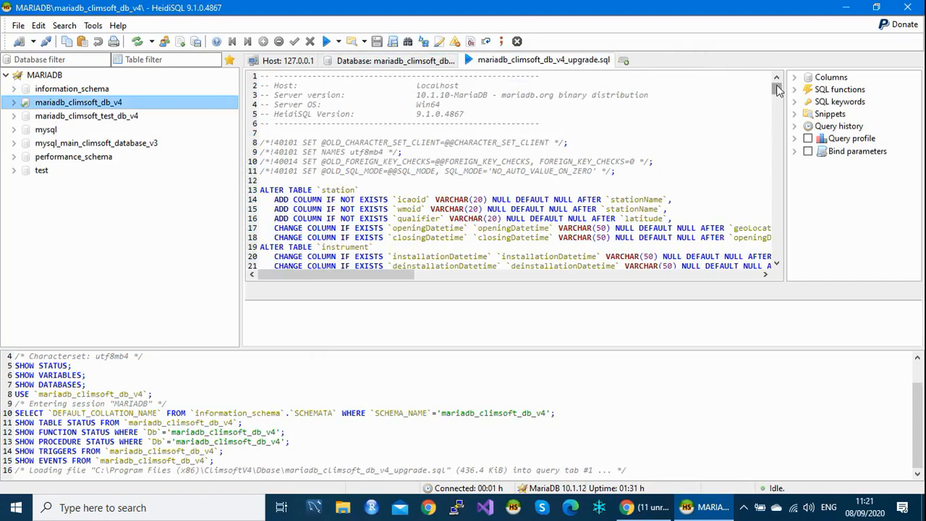
Step: Look through the upgrade script and run it on mariadb_climsoft_db_v4, accepting the unsafe queries and dismissing the warnings message
drag(777, 87, 777, 95)
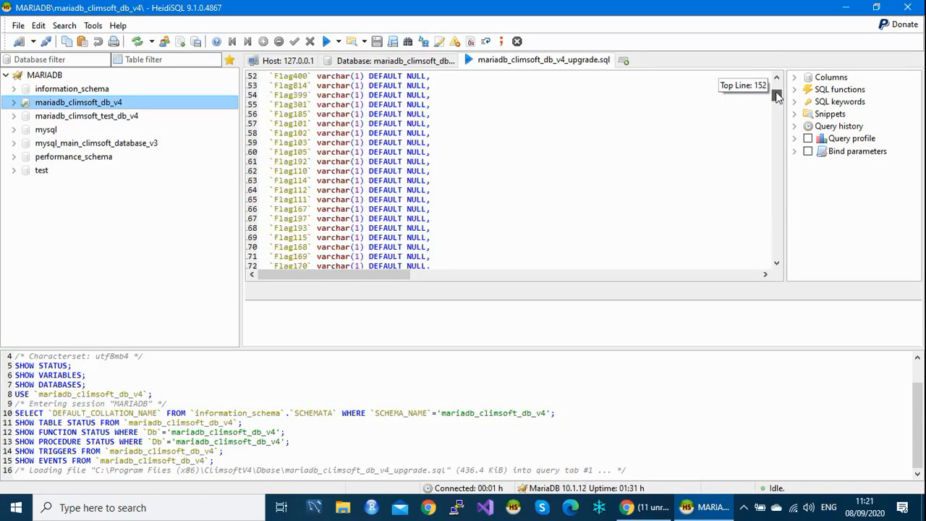
drag(777, 96, 778, 85)
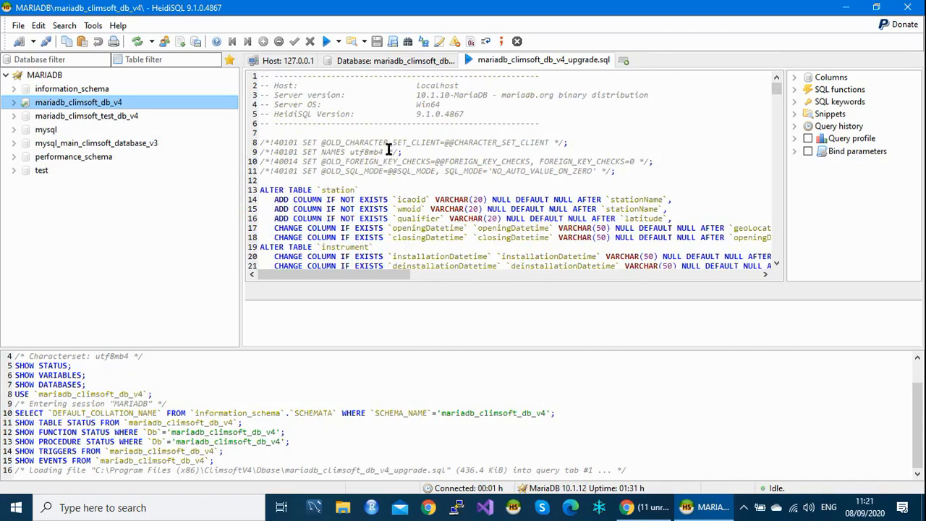
click(326, 43)
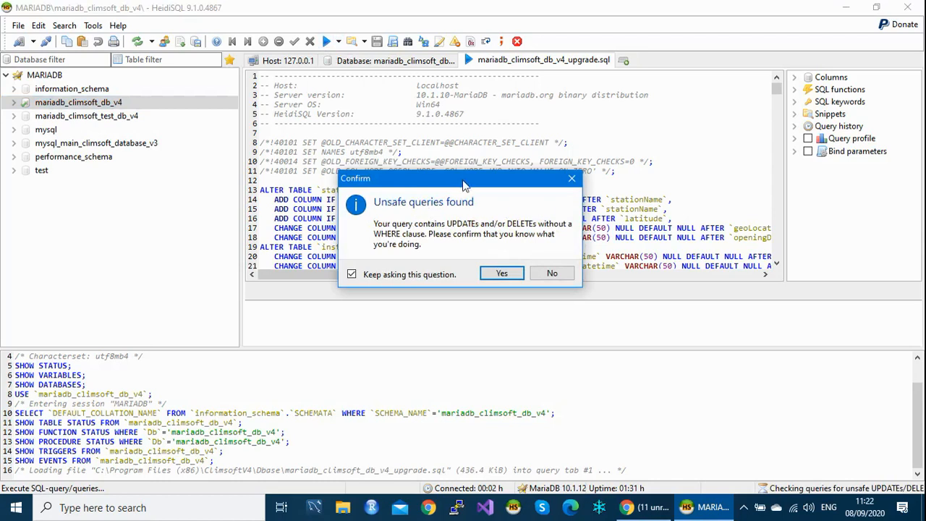
drag(464, 182, 446, 147)
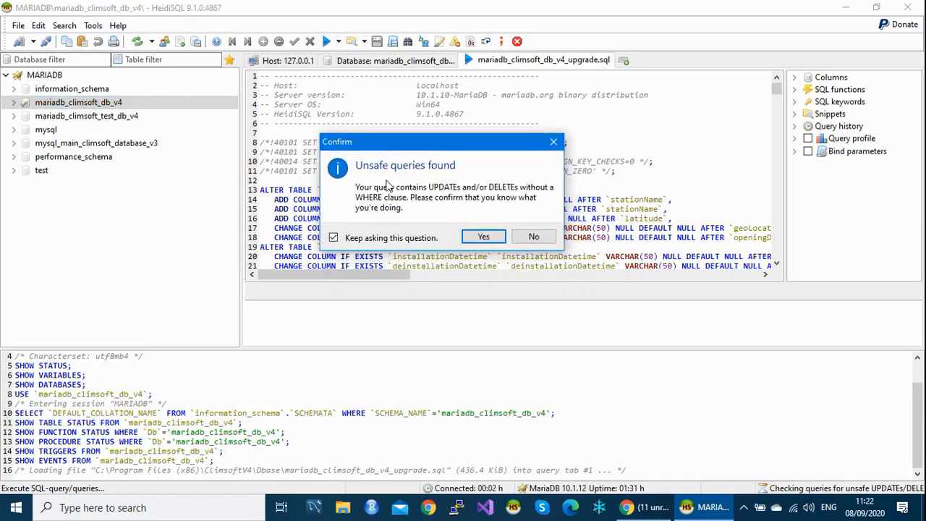
click(483, 241)
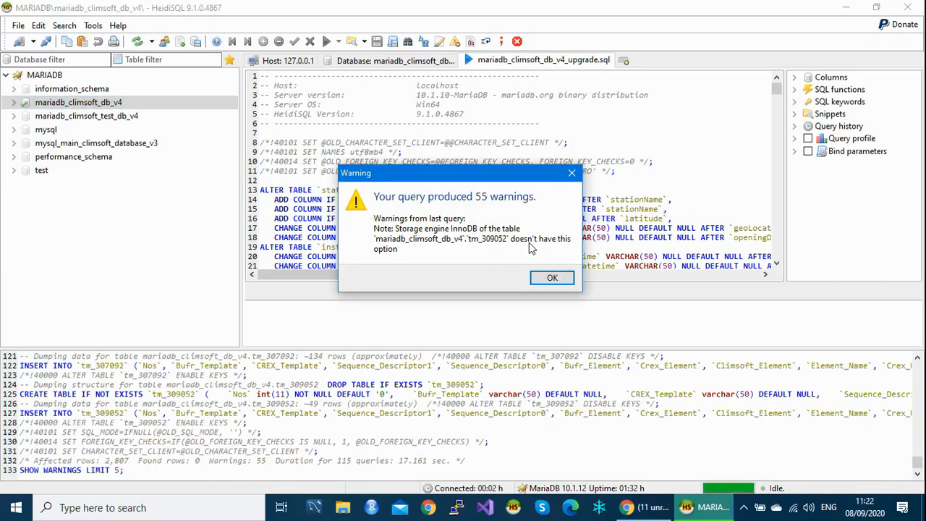
click(553, 280)
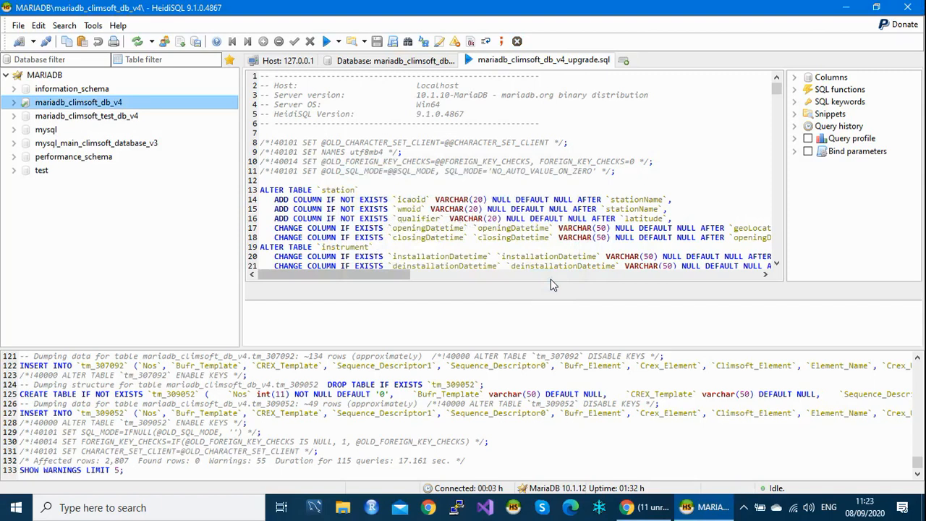
Step: Restart HeidiSQL, reconnect with the MARIADB session, and collapse the mariadb_climsoft_db_v4 table list
click(909, 8)
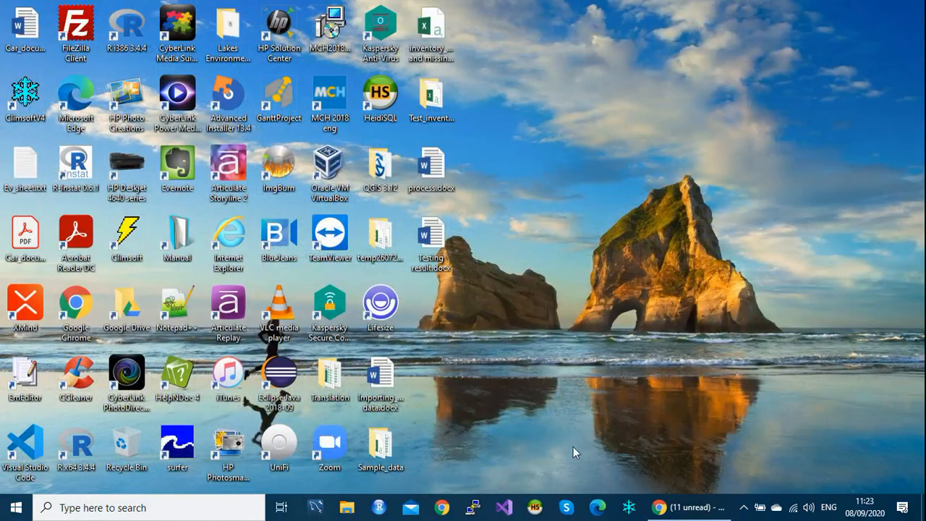
click(535, 509)
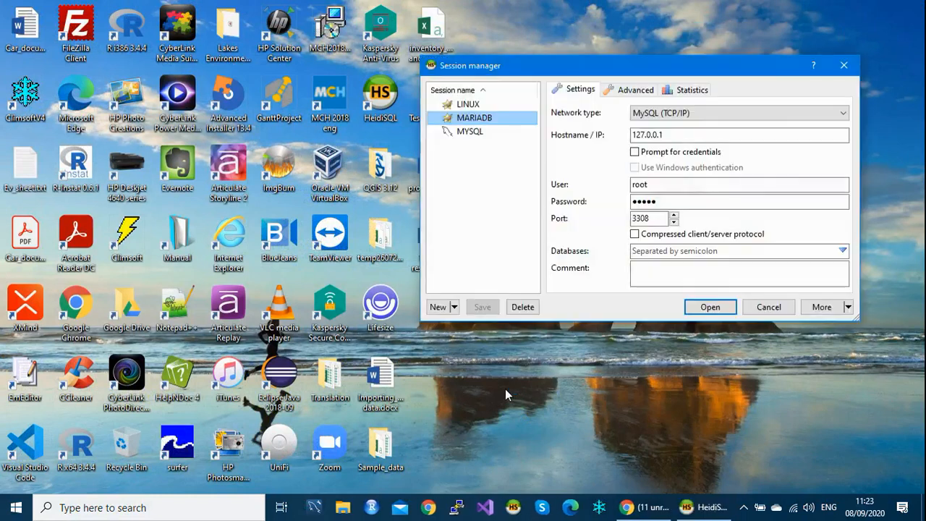
click(703, 308)
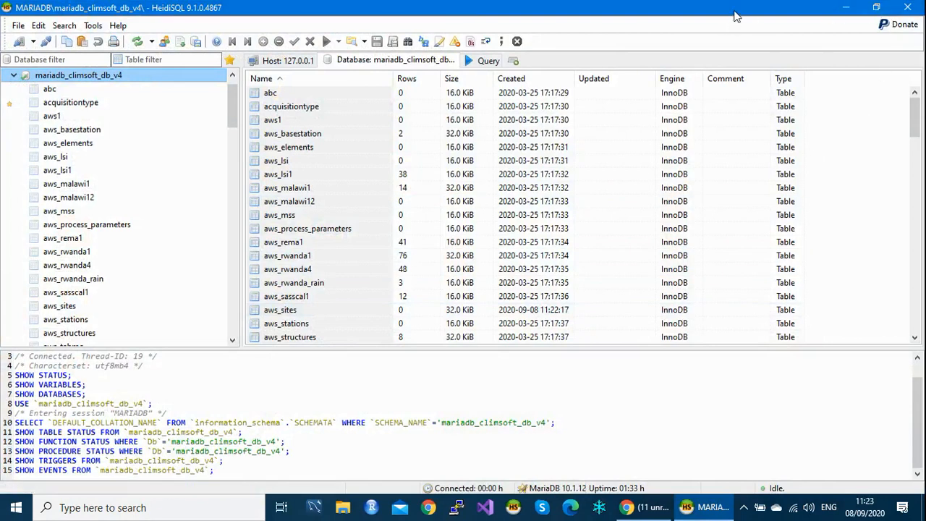
click(12, 76)
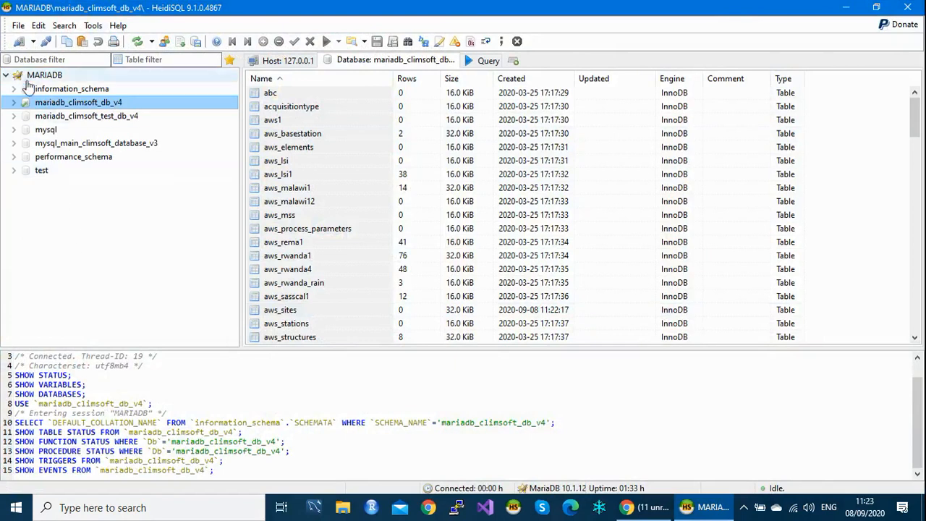
Step: Start loading an SQL file and browse from the Dbase folder to Program Files (x86) on the C: drive
click(18, 27)
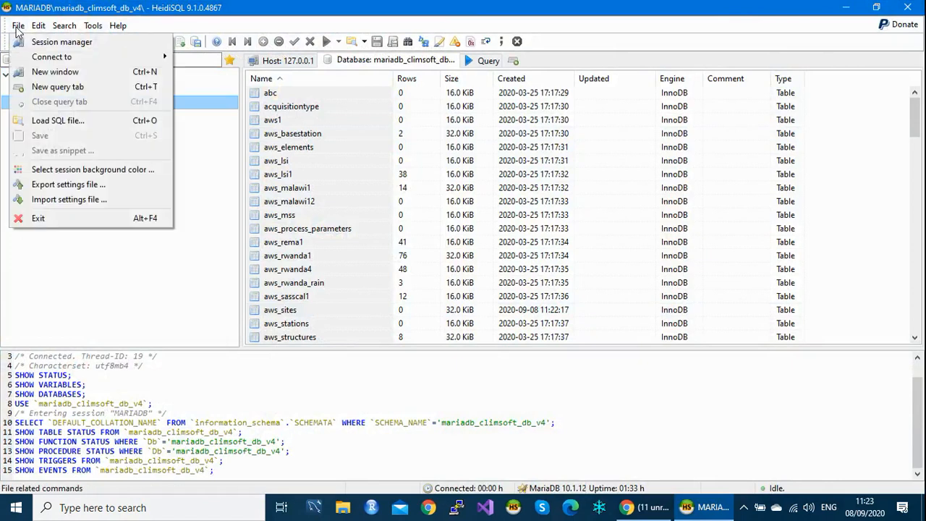
click(16, 28)
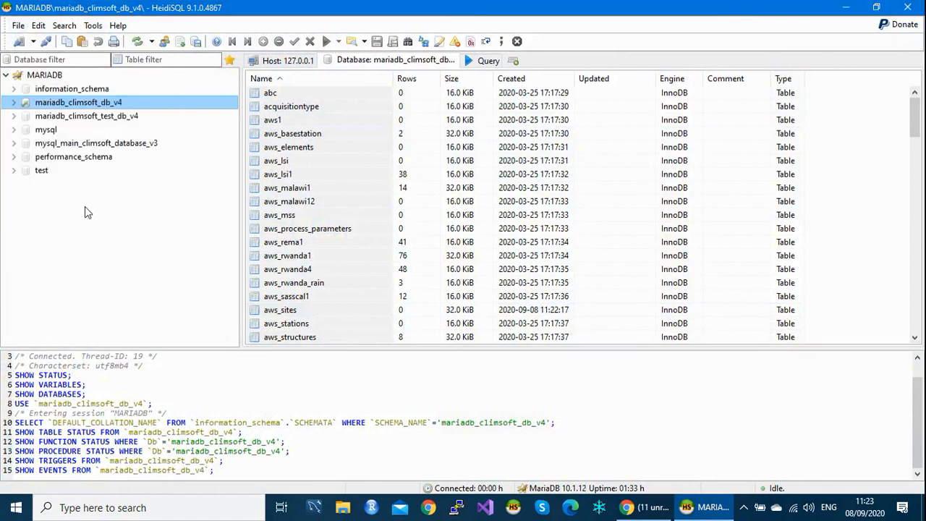
click(355, 43)
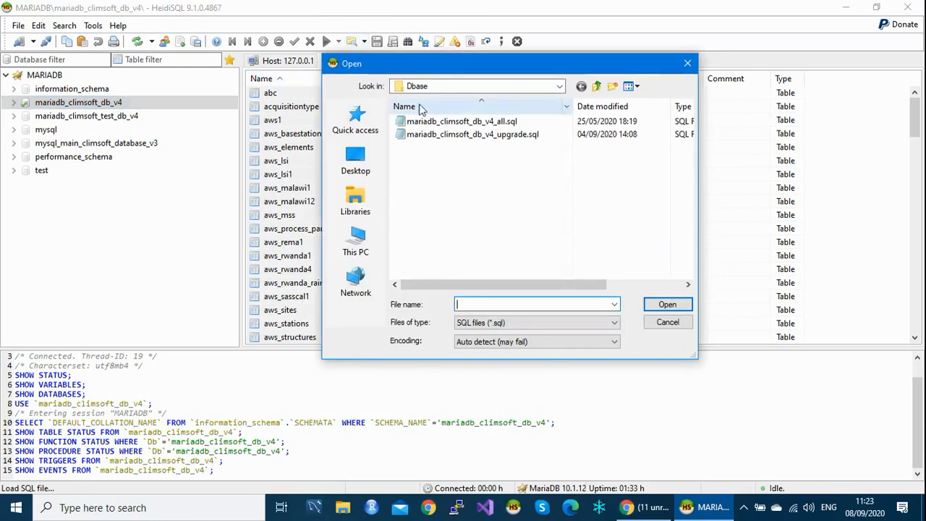
click(445, 136)
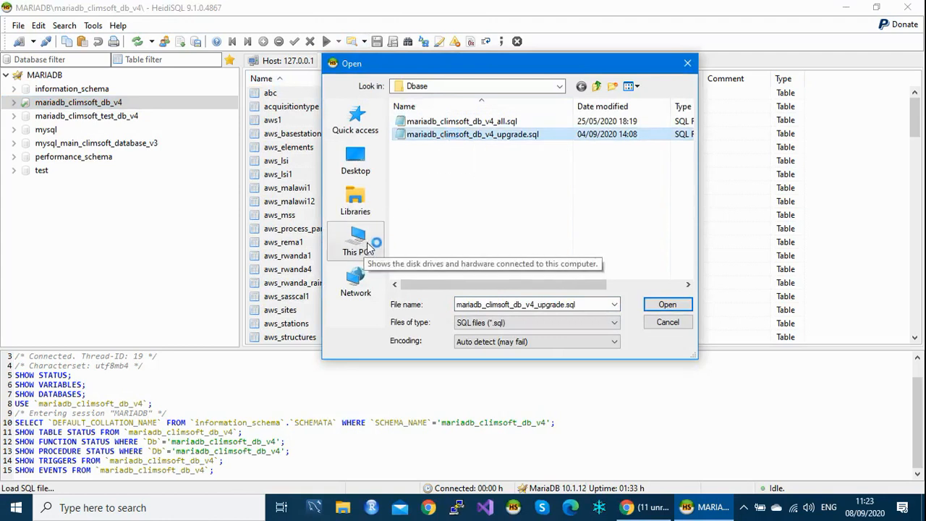
click(356, 243)
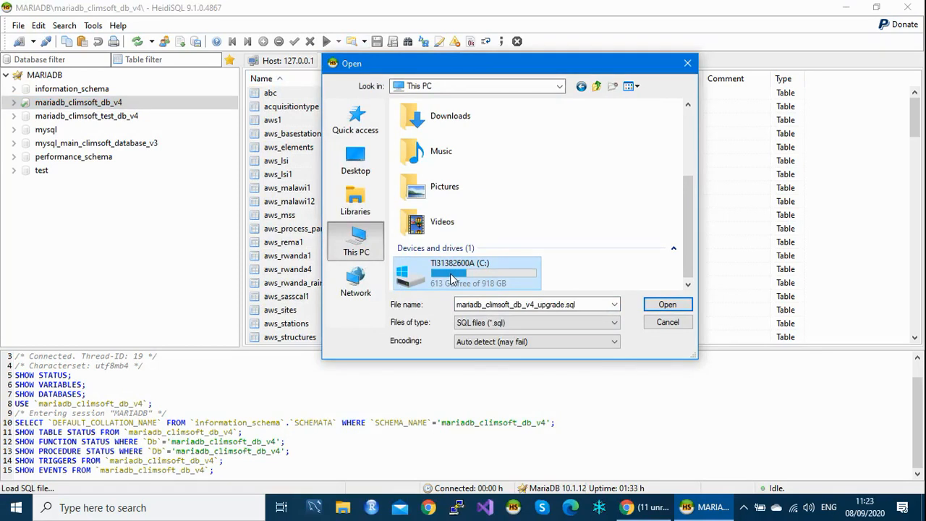
double_click(453, 280)
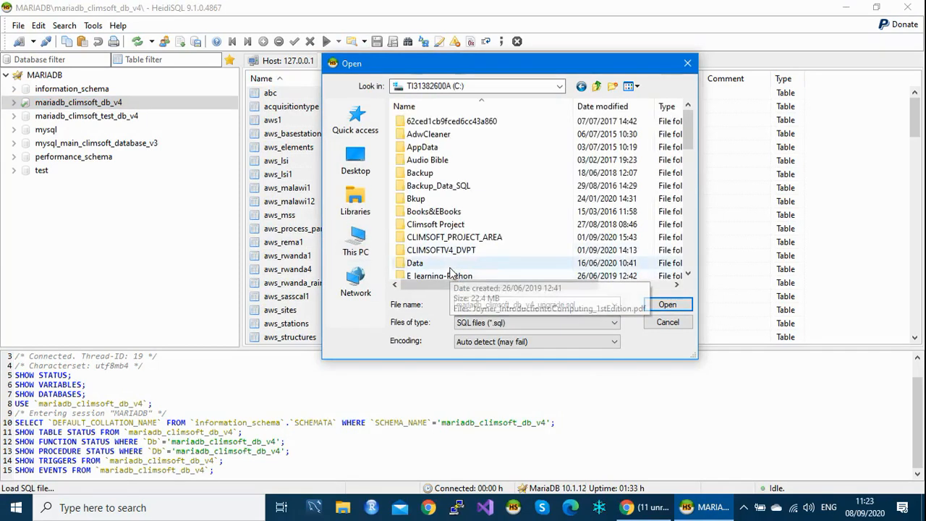
drag(687, 138, 709, 215)
double_click(453, 225)
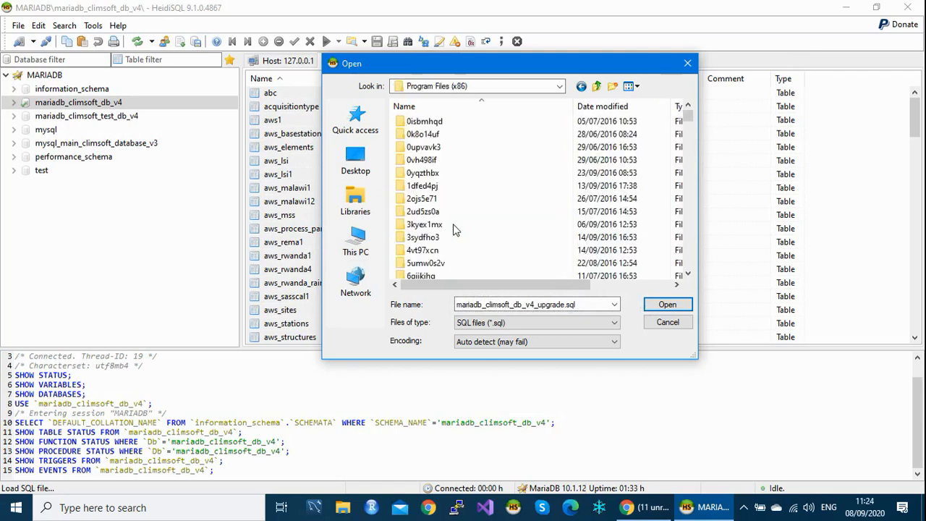
Step: Load mariadb_climsoft_db_v4_upgrade.sql from the ClimsoftV4\Dbase folder into a query
click(426, 138)
key(c)
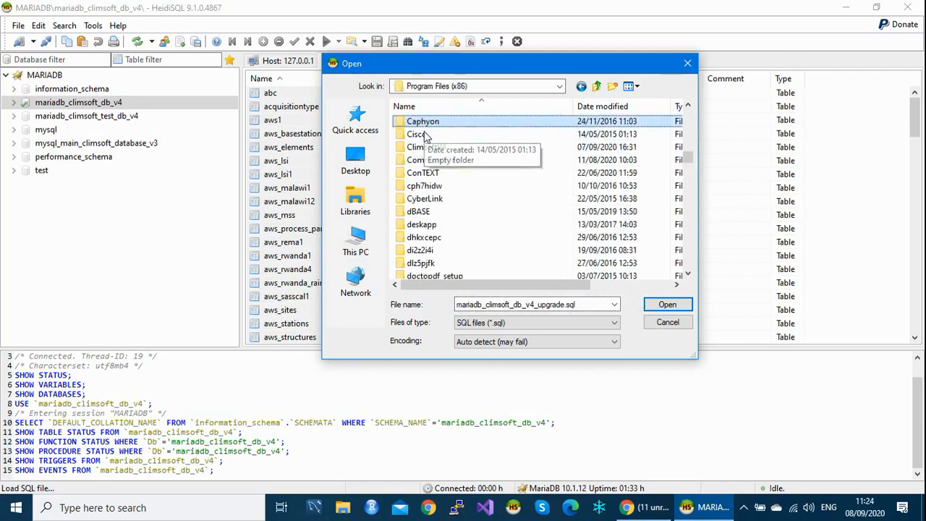
double_click(420, 149)
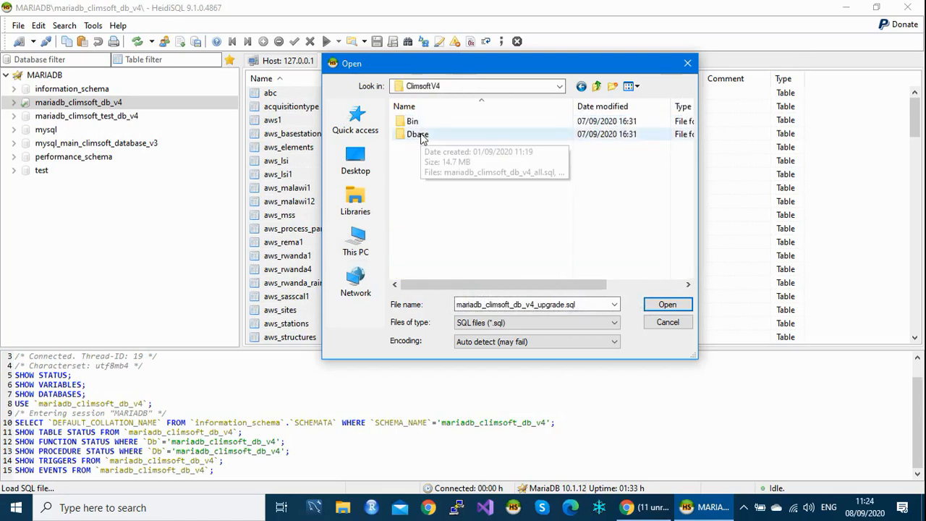
double_click(420, 137)
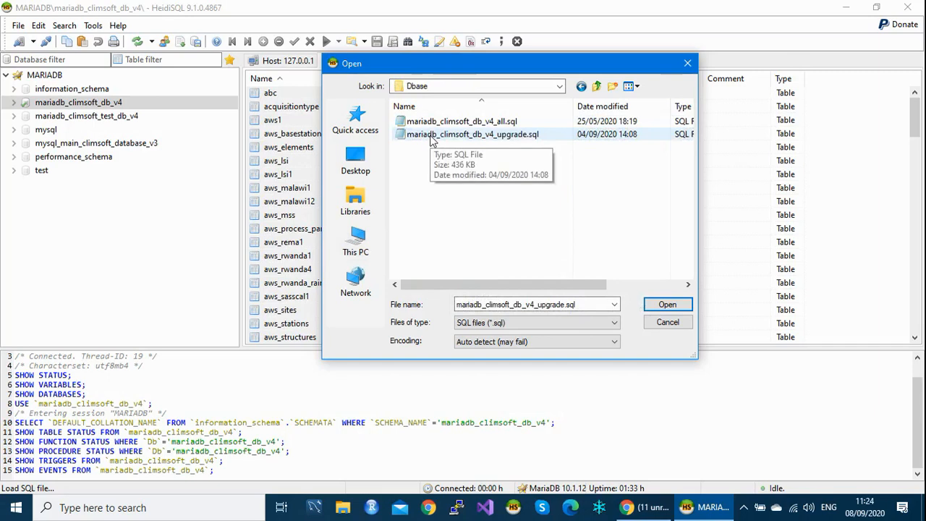
click(432, 137)
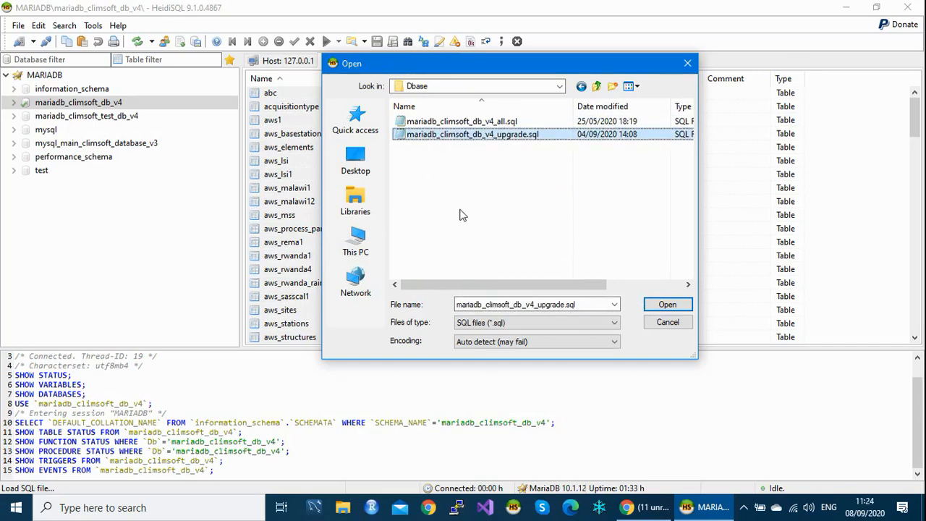
click(666, 305)
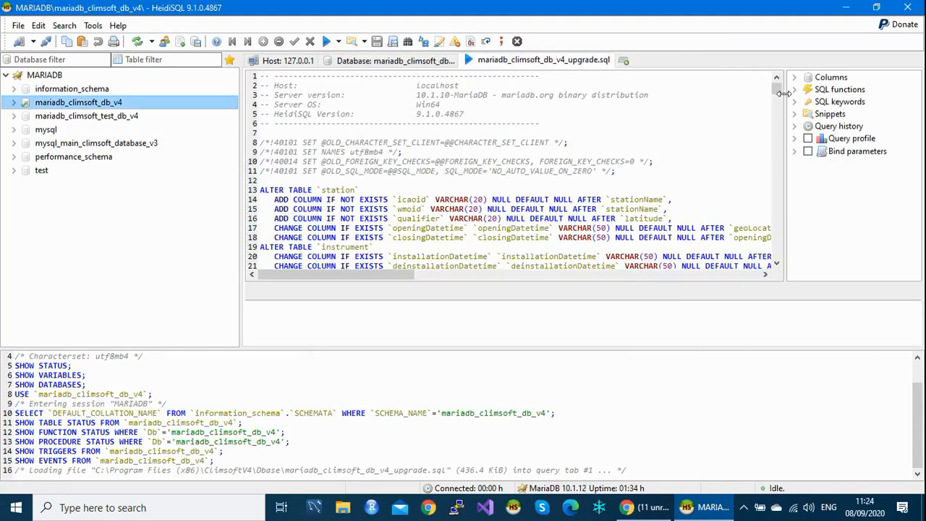
Step: Run the loaded upgrade script on mariadb_climsoft_db_v4, accepting the unsafe queries and dismissing the warnings message
mouse_move(776, 90)
mouse_down()
mouse_move(780, 282)
mouse_move(759, 87)
mouse_up()
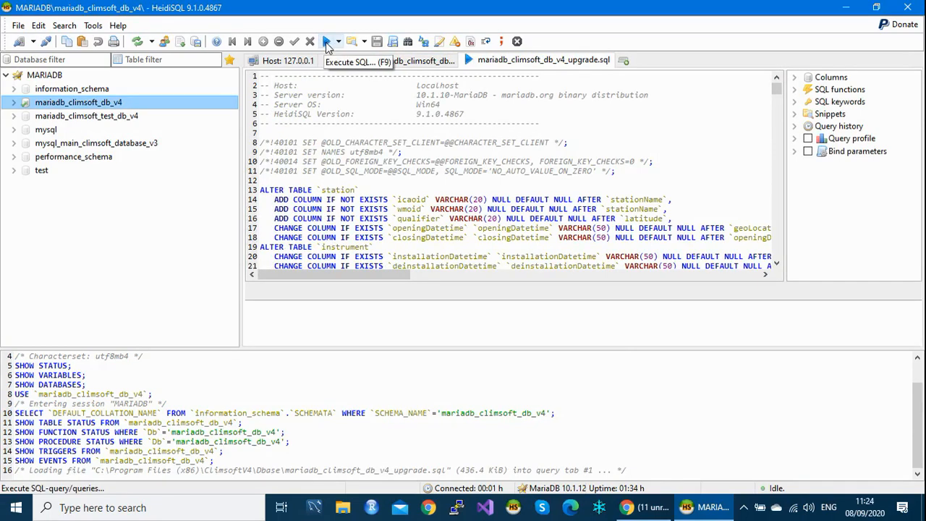
click(326, 44)
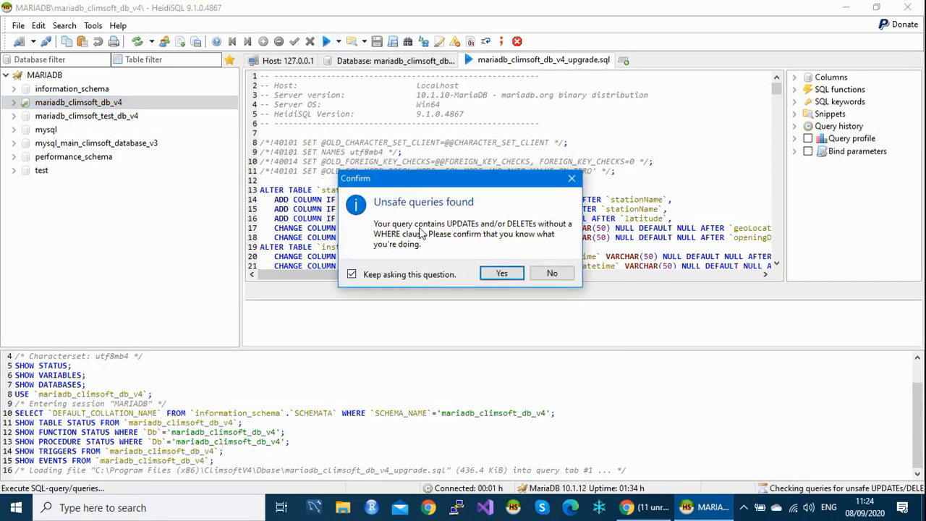
drag(440, 178, 433, 155)
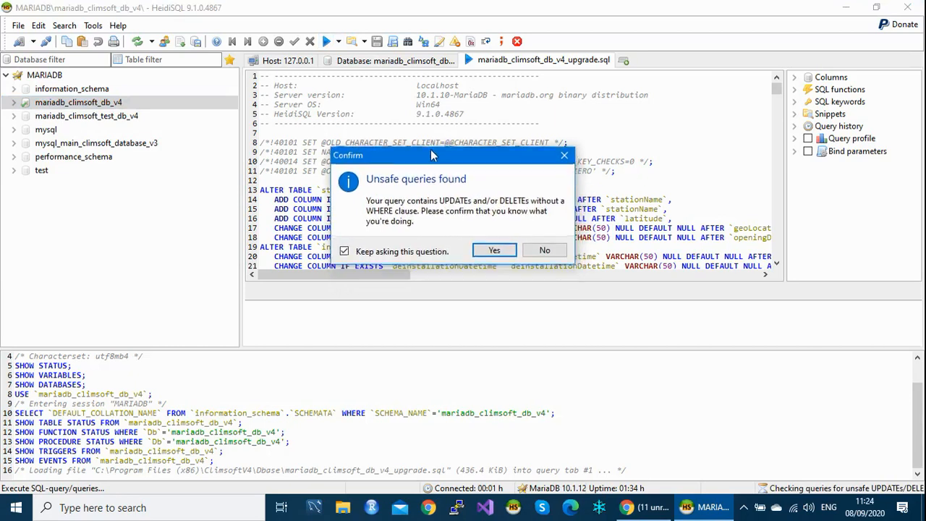
click(489, 251)
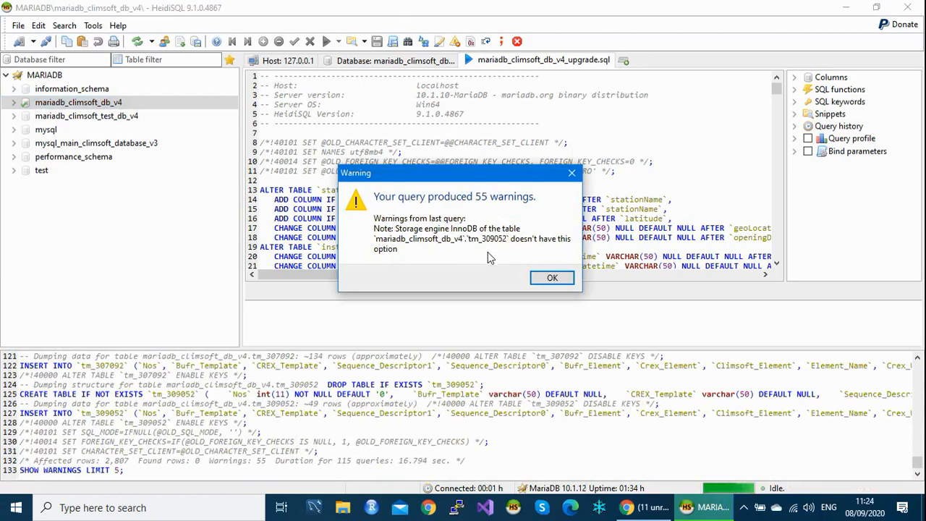
click(550, 279)
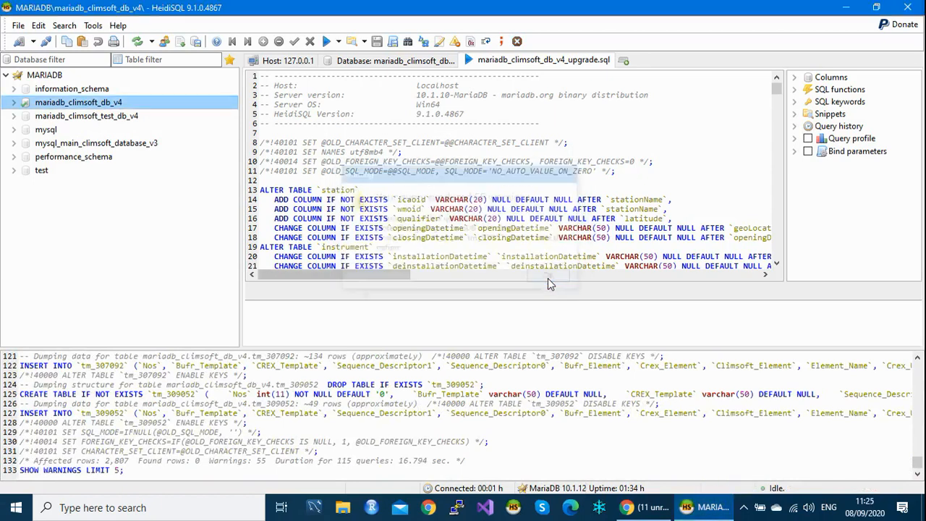